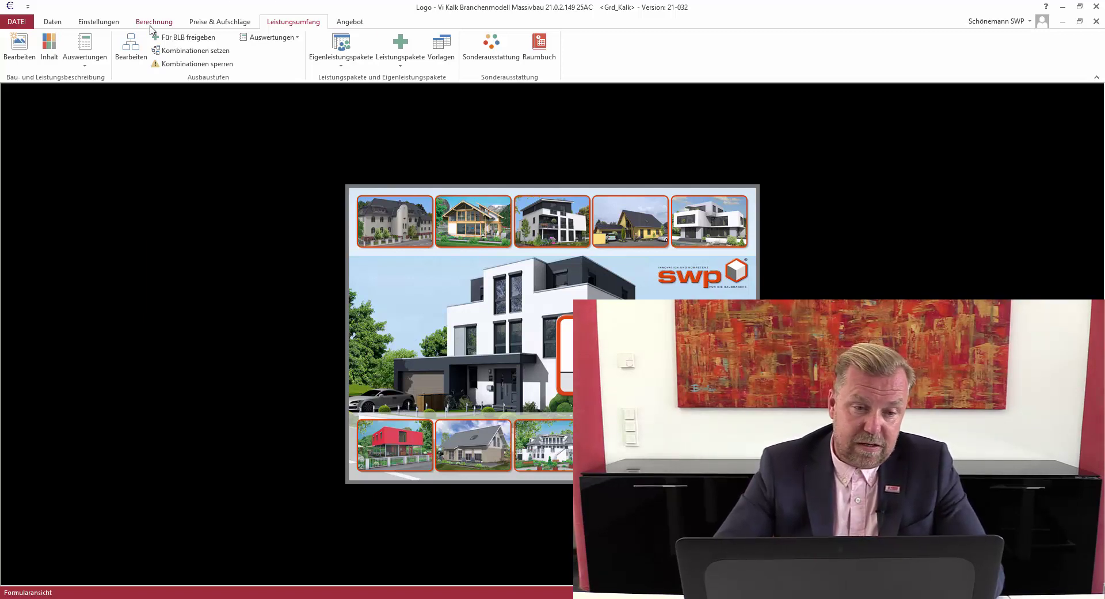
Open the positions editor for the trade Fenster und Terrassentüren, group Kunststofffenster und -türen 1-flüglig
{"action": "left_click", "coordinate": [152, 23]}
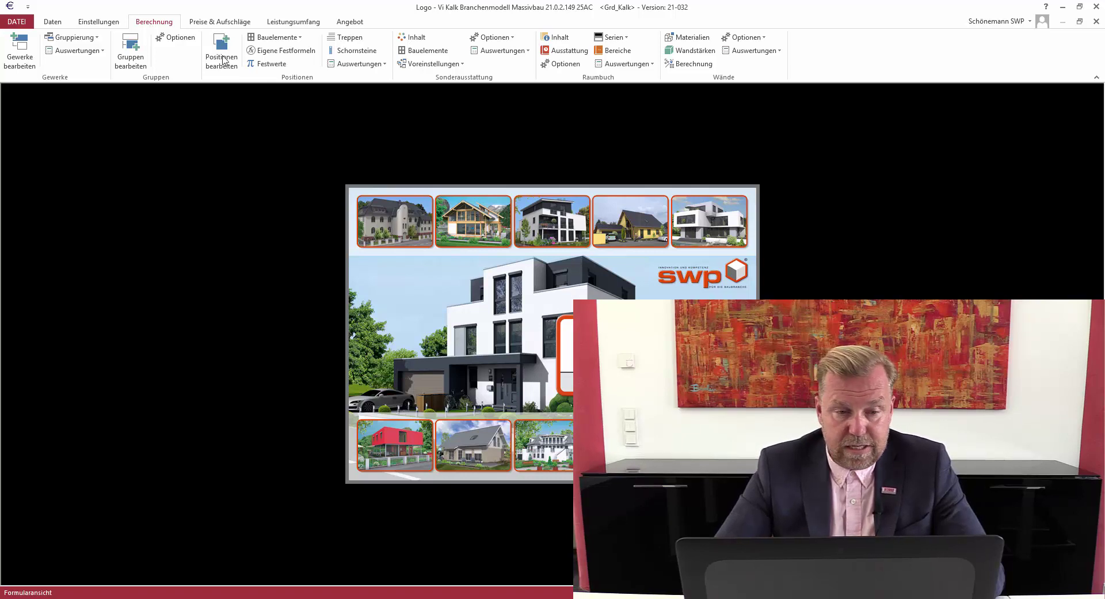
{"action": "left_click", "coordinate": [224, 60]}
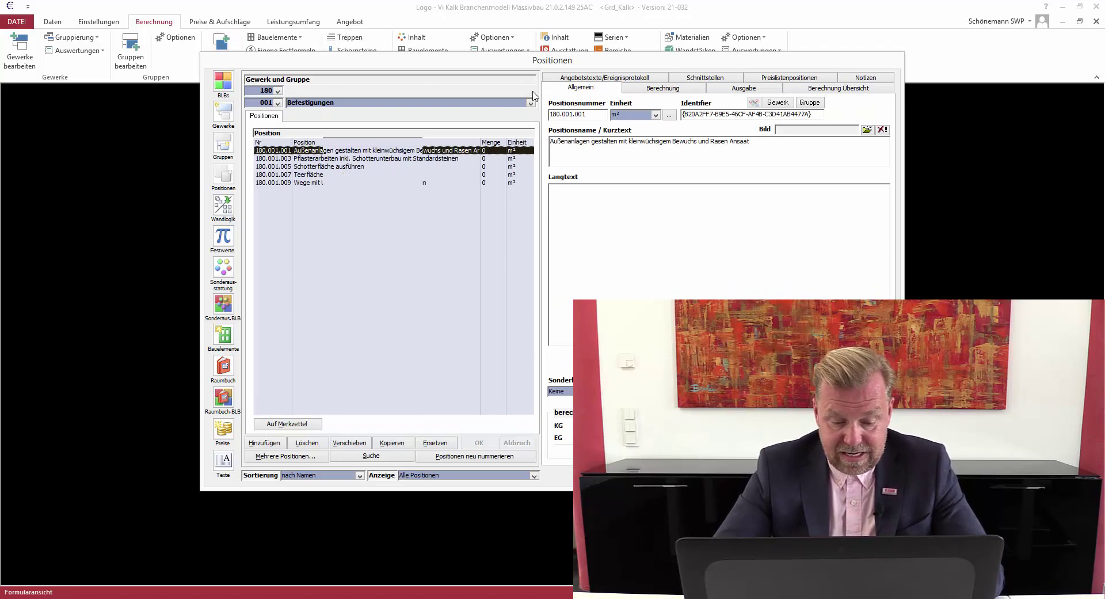
{"action": "left_click", "coordinate": [530, 90]}
{"action": "type", "text": "fenster und Terrassentüren"}
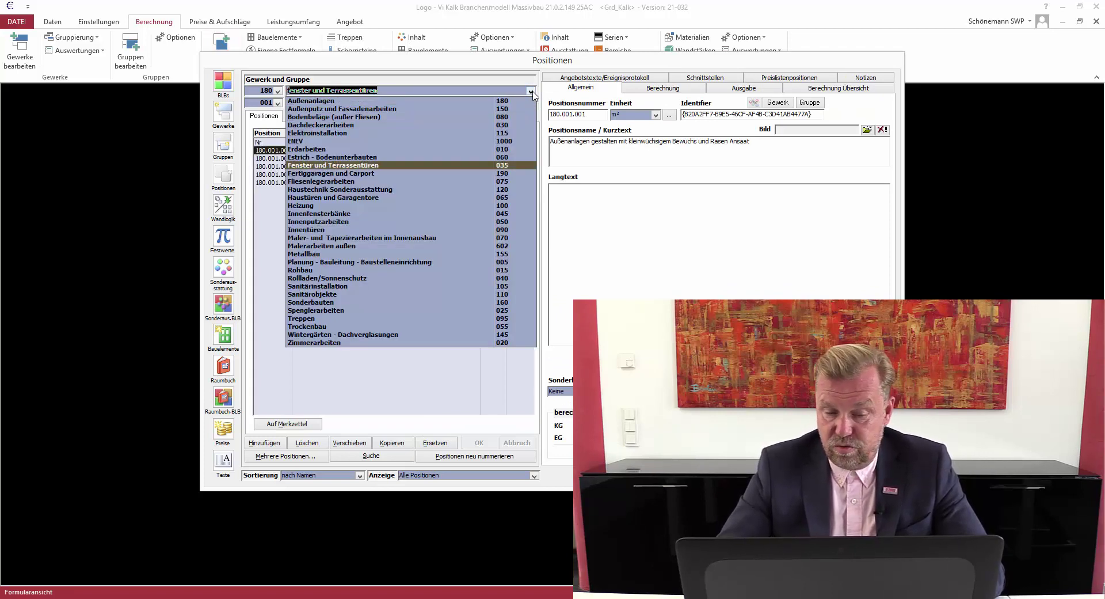
{"action": "key", "text": "Return"}
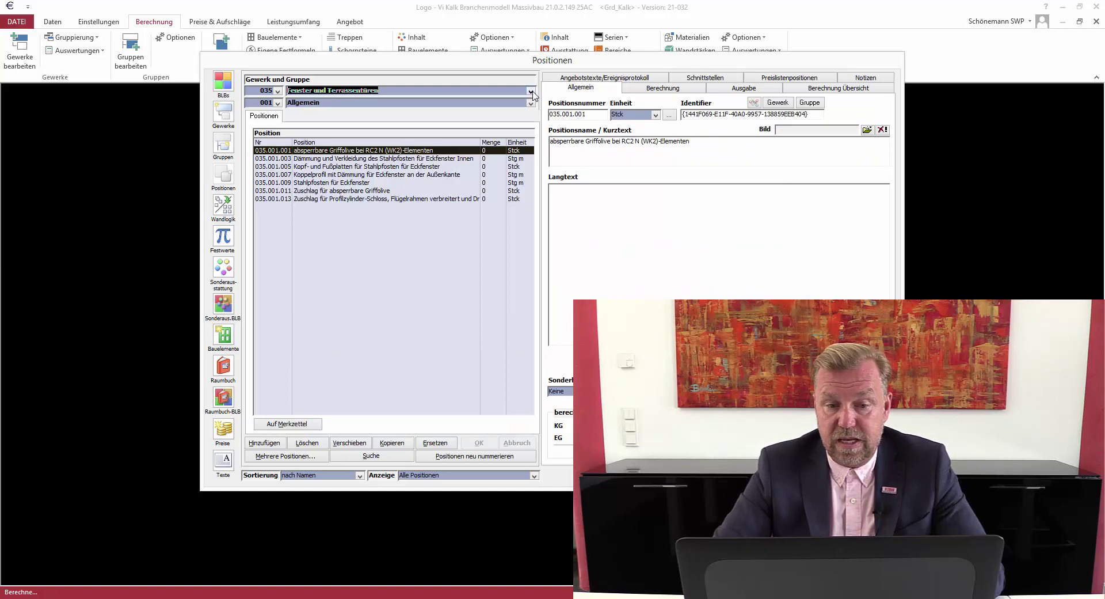
{"action": "left_click", "coordinate": [530, 102]}
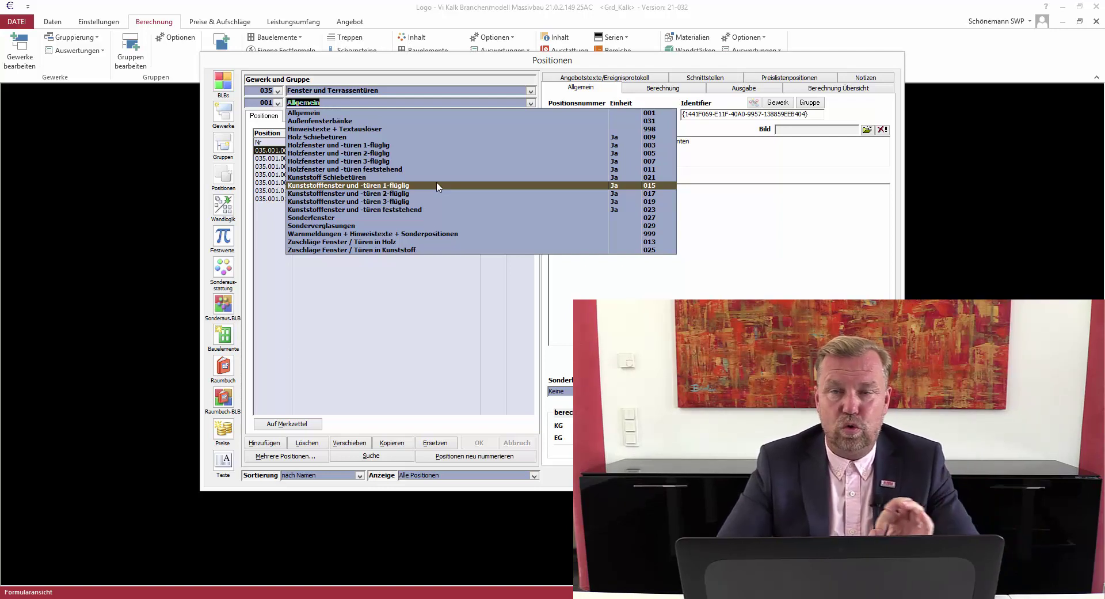
{"action": "key", "text": "Escape"}
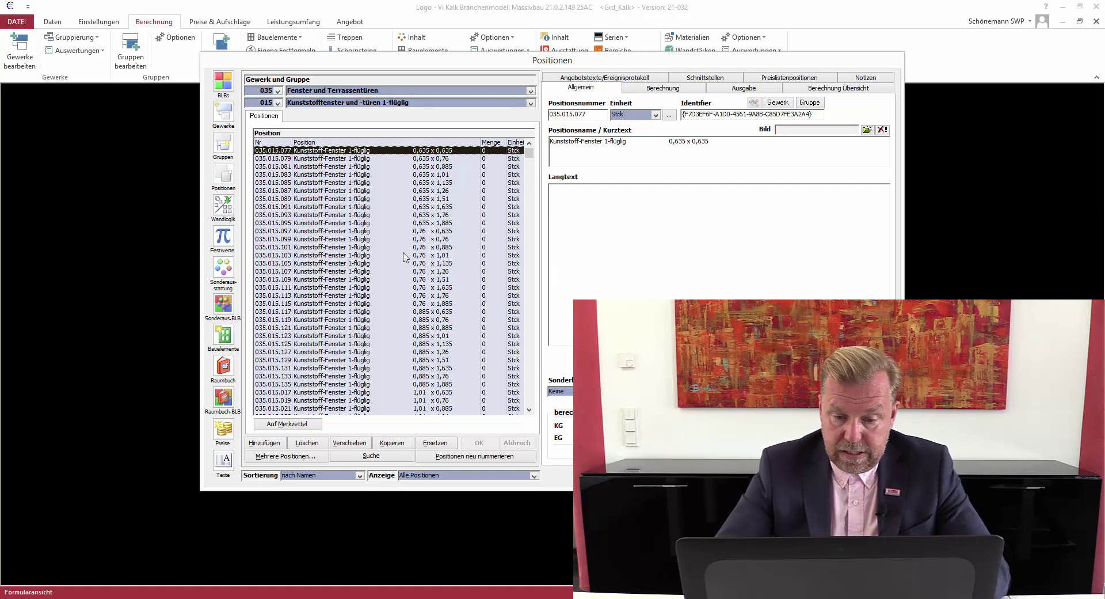
Look through the sizes of the single-sash plastic windows and terrace doors, and select the 2-tlg window 2,01 x 1,26
{"action": "left_click", "coordinate": [530, 410]}
{"action": "left_click_drag", "start_coordinate": [530, 409], "coordinate": [529, 410]}
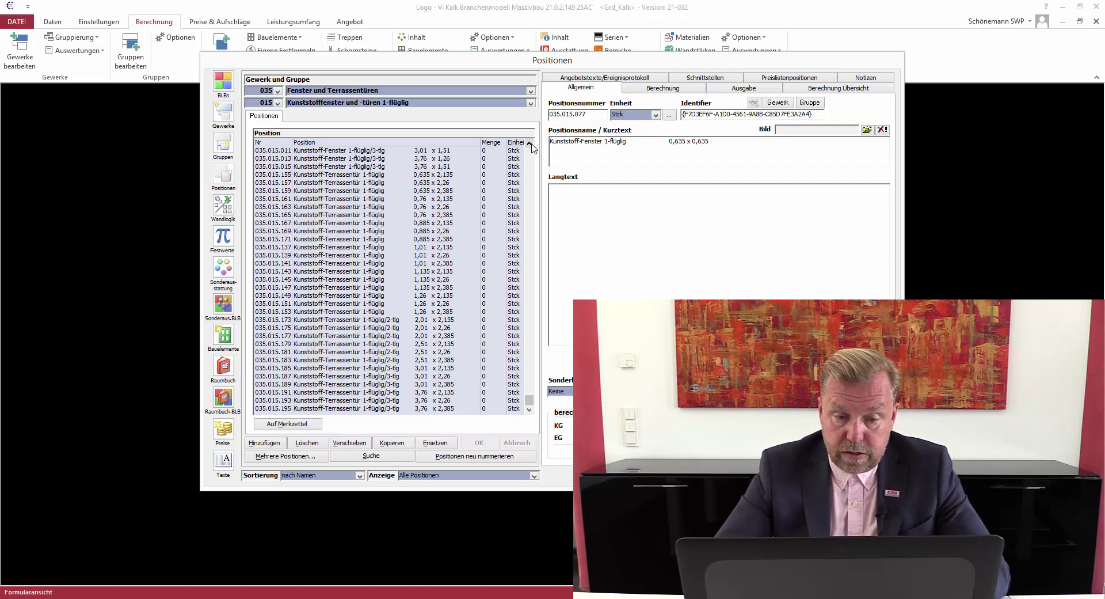
{"action": "left_click", "coordinate": [529, 144]}
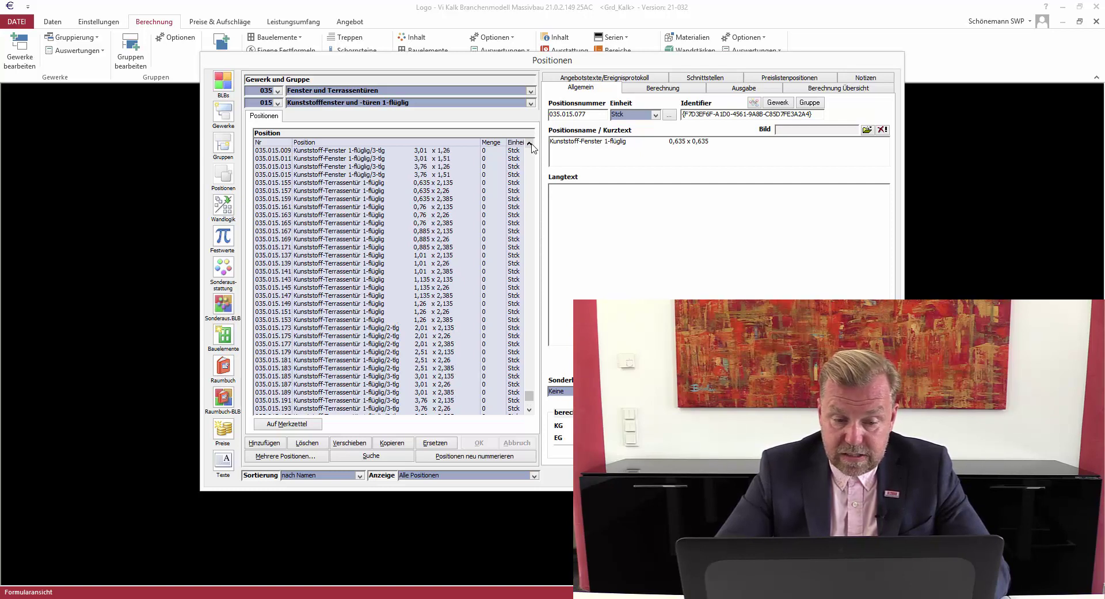
{"action": "left_click_drag", "start_coordinate": [530, 143], "coordinate": [530, 145]}
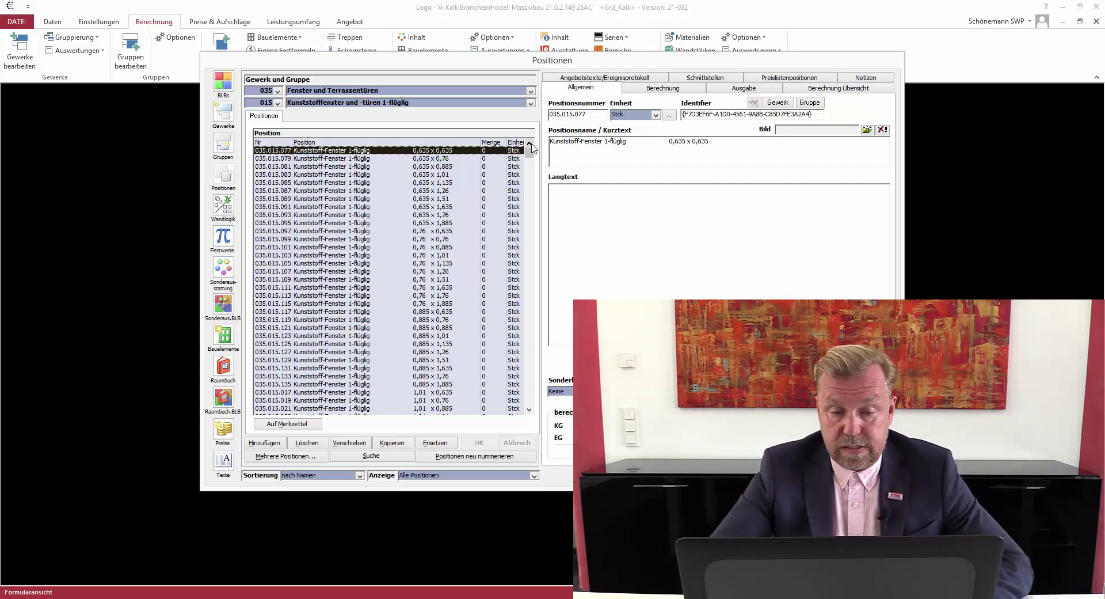
{"action": "left_click_drag", "start_coordinate": [529, 151], "coordinate": [422, 311]}
{"action": "left_click", "coordinate": [407, 319]}
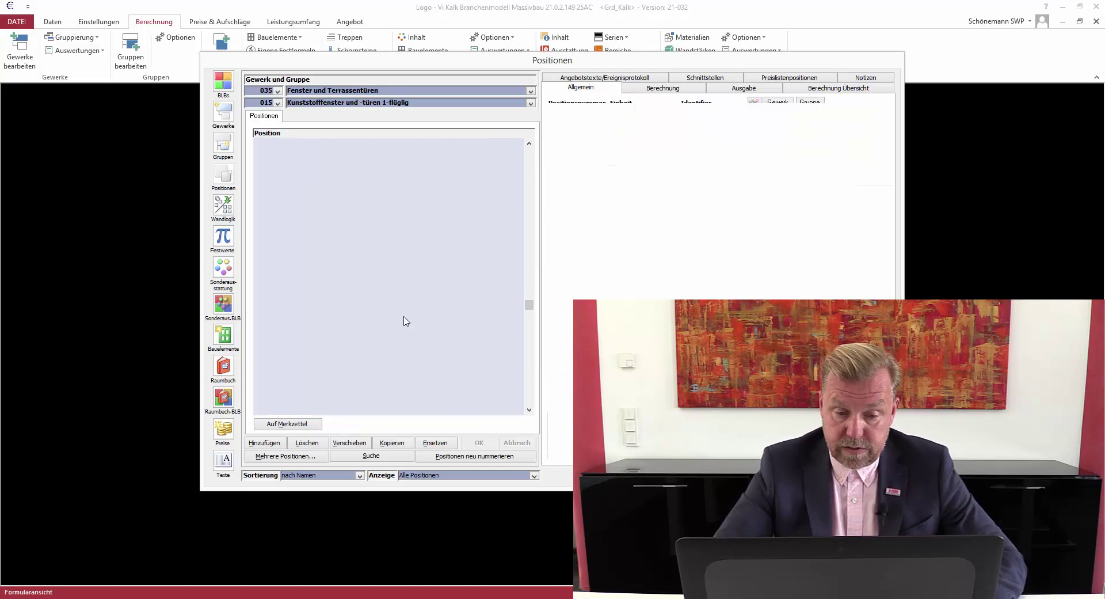
{"action": "left_click", "coordinate": [396, 313]}
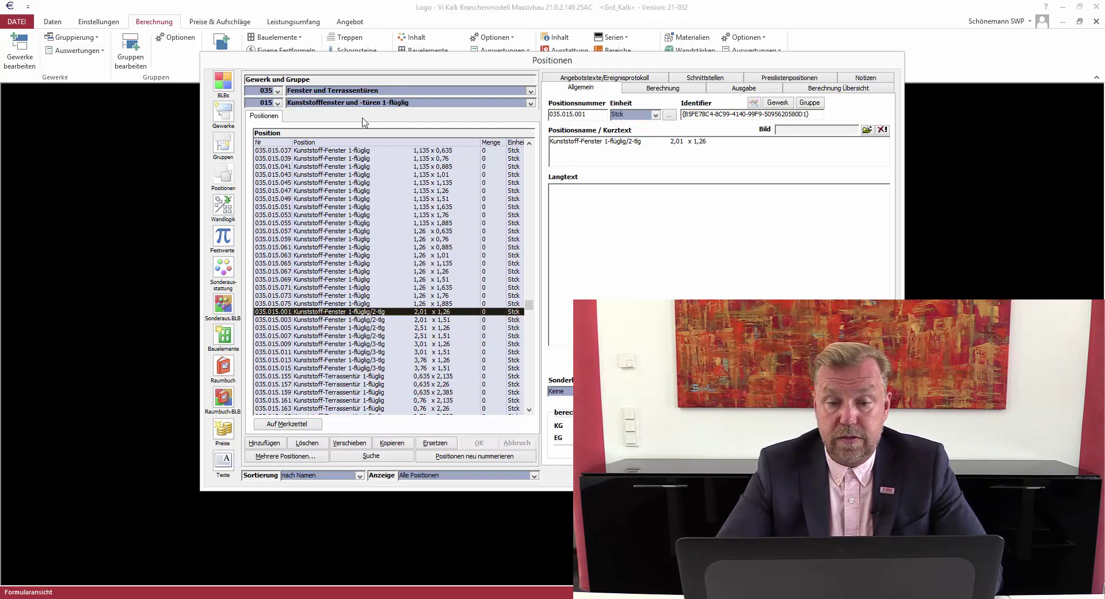
Switch to the group Holzfenster und -türen 1-flüglig and view the calculation dimensions of the 0,635 x 1,635 window
{"action": "left_click", "coordinate": [531, 105]}
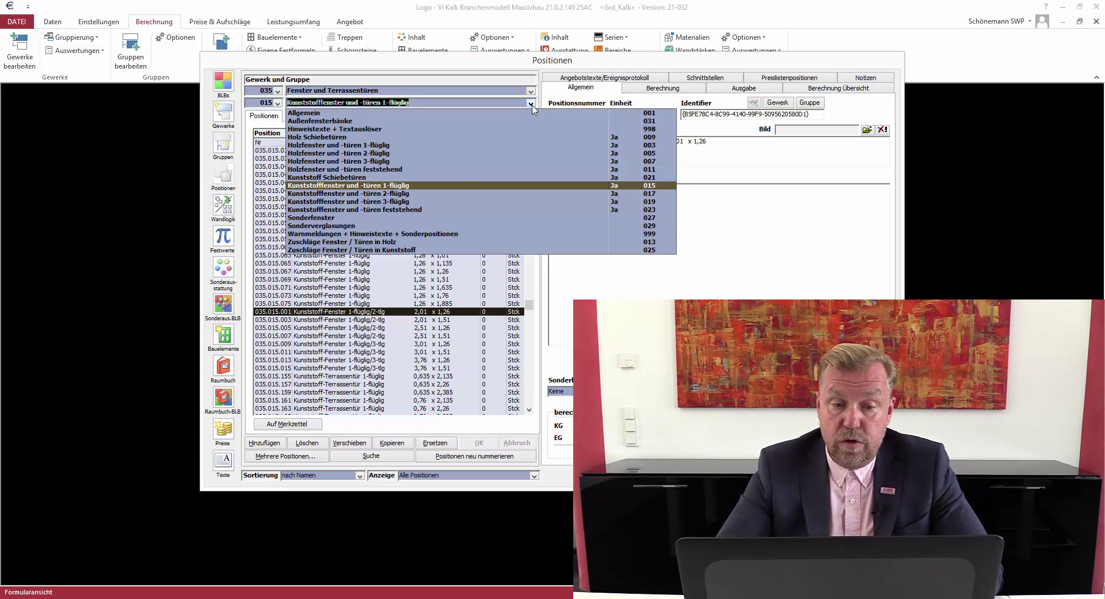
{"action": "left_click", "coordinate": [476, 147]}
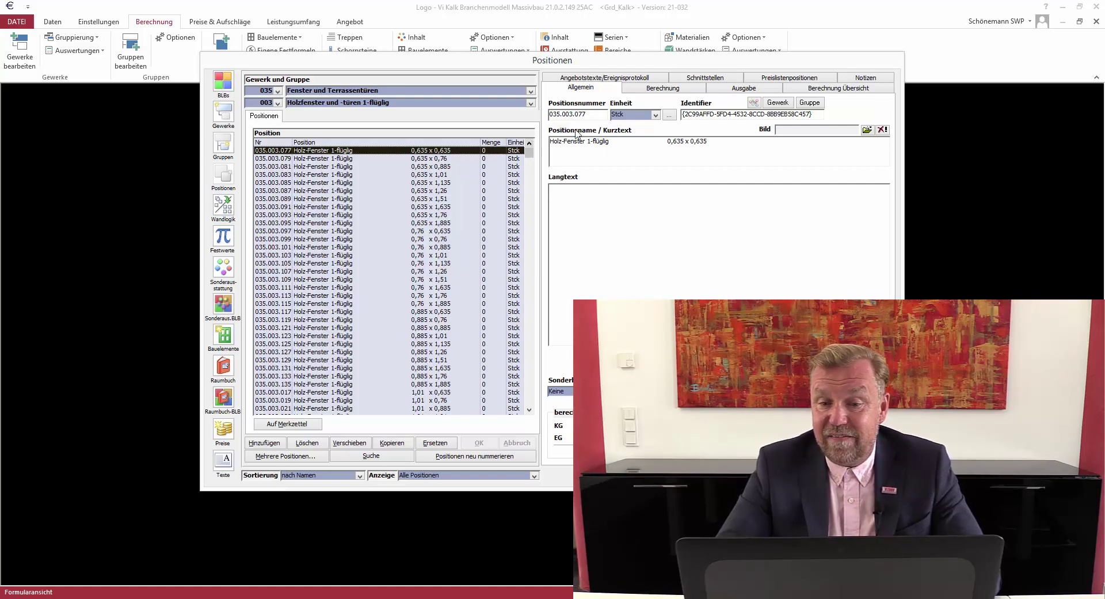
{"action": "left_click", "coordinate": [684, 92]}
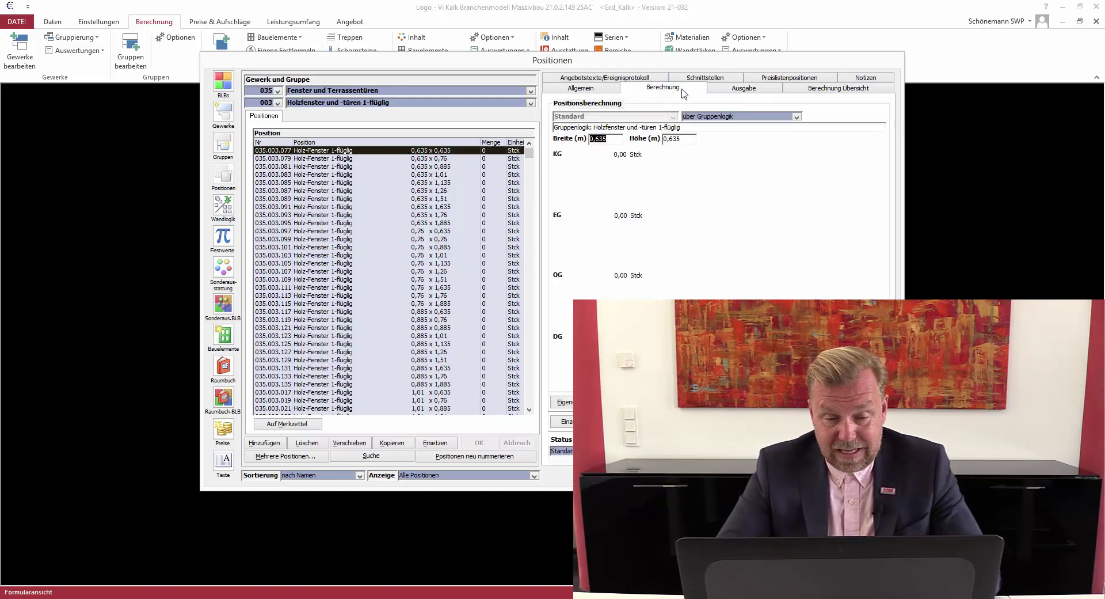
{"action": "left_click", "coordinate": [618, 139]}
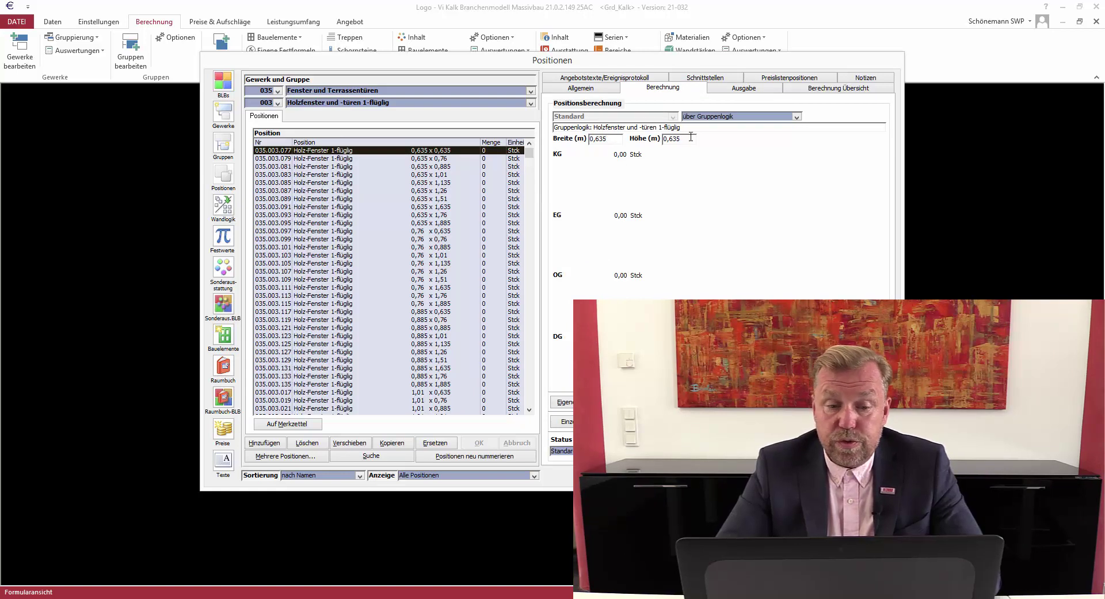
{"action": "key", "text": "BackSpace"}
{"action": "key", "text": "BackSpace"}
{"action": "key", "text": "BackSpace"}
{"action": "key", "text": "BackSpace"}
{"action": "key", "text": "BackSpace"}
{"action": "type", "text": "1,635"}
{"action": "key", "text": "Return"}
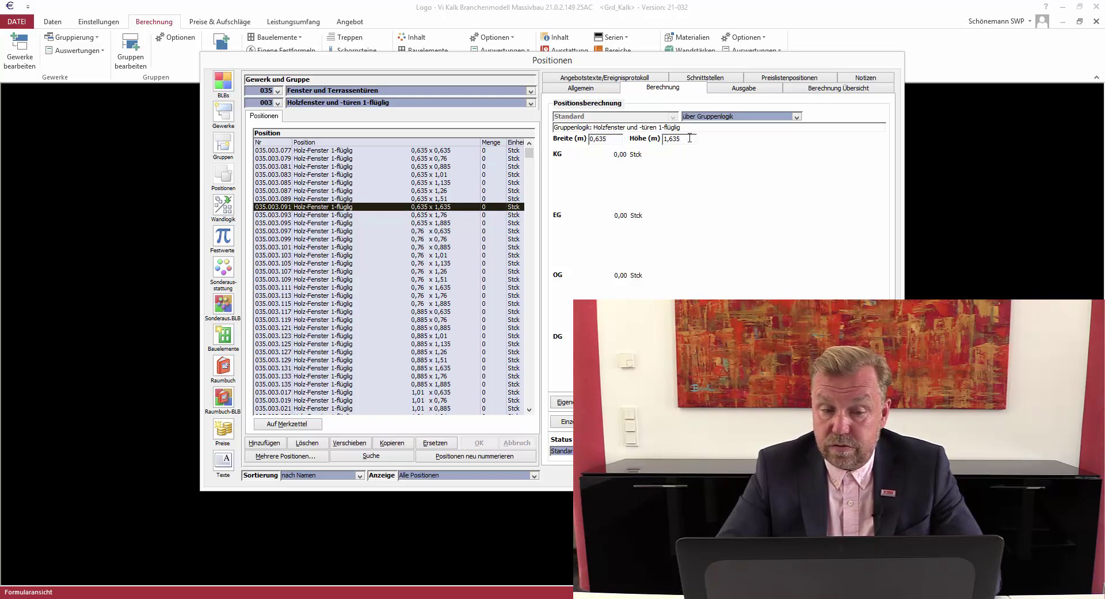
View the positions of the group Kunststoff Schiebetüren, followed by those of Holz Schiebetüren
{"action": "left_click", "coordinate": [530, 104]}
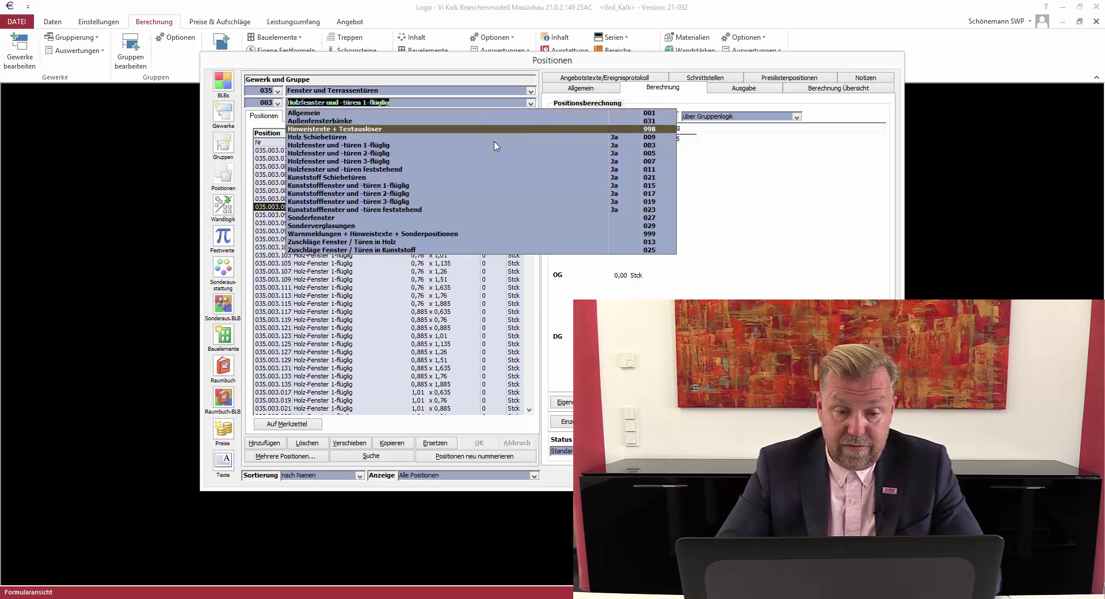
{"action": "left_click", "coordinate": [454, 180]}
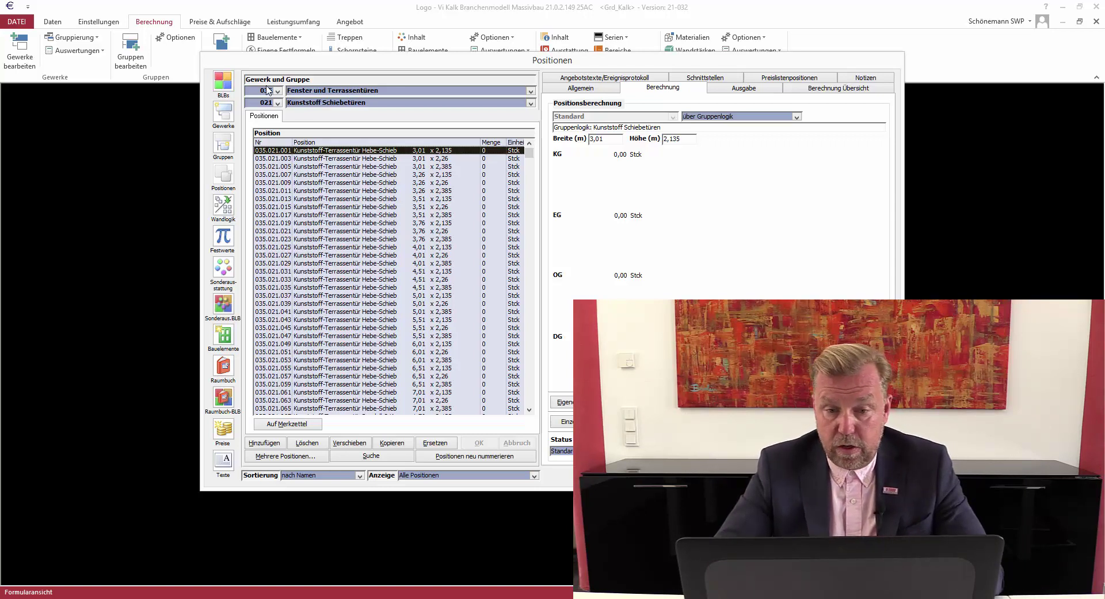
{"action": "left_click", "coordinate": [530, 103]}
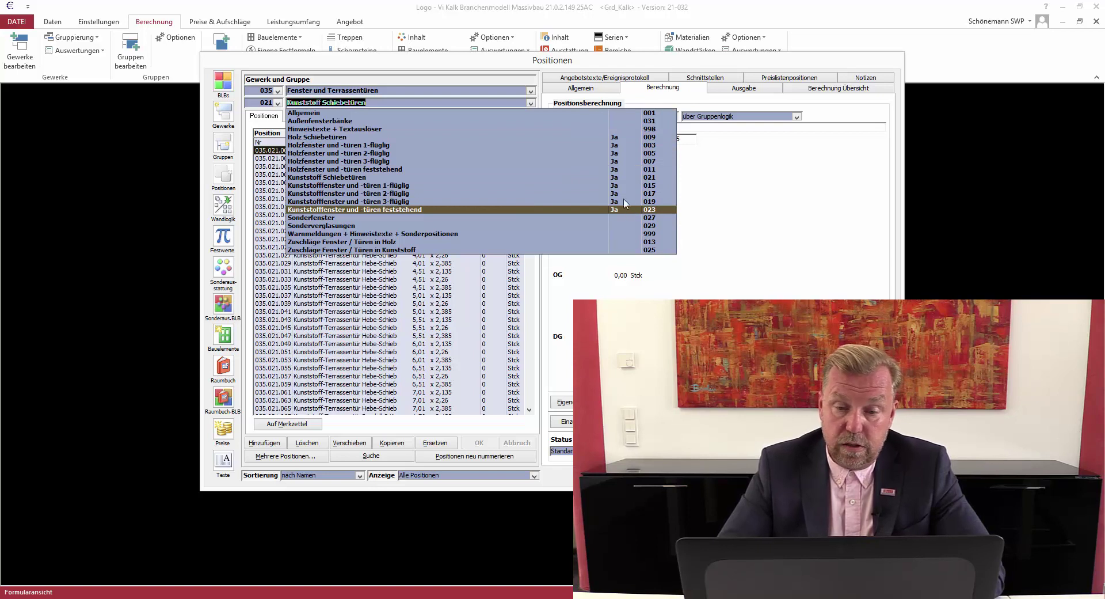
{"action": "left_click", "coordinate": [569, 144]}
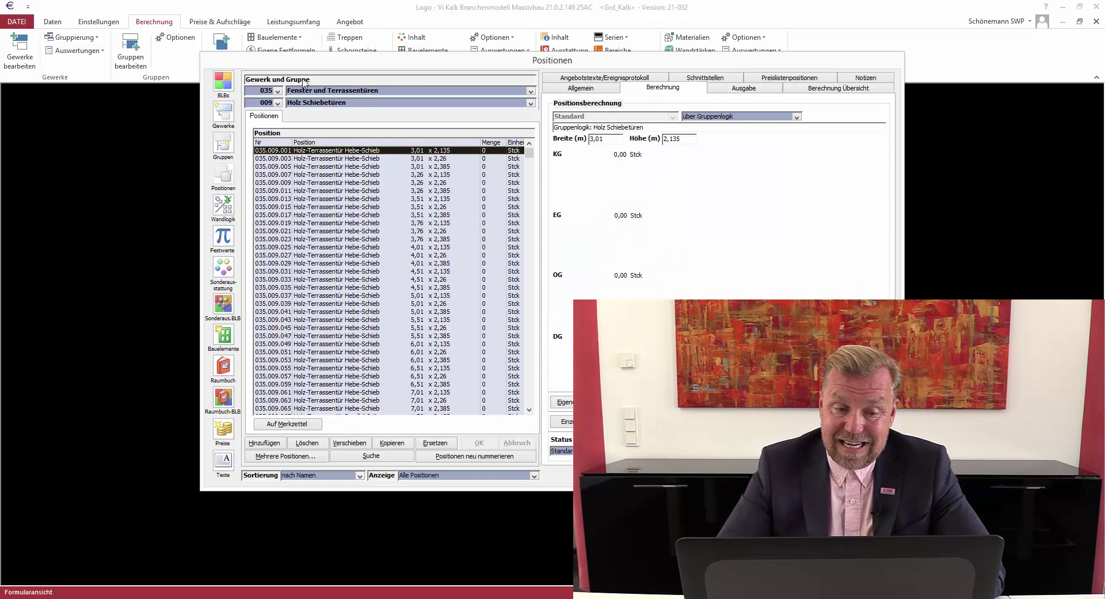
Open the groups editor and inspect the general settings and both property filters of Kunststofffenster und -türen 1-flüglig
{"action": "left_click", "coordinate": [222, 144]}
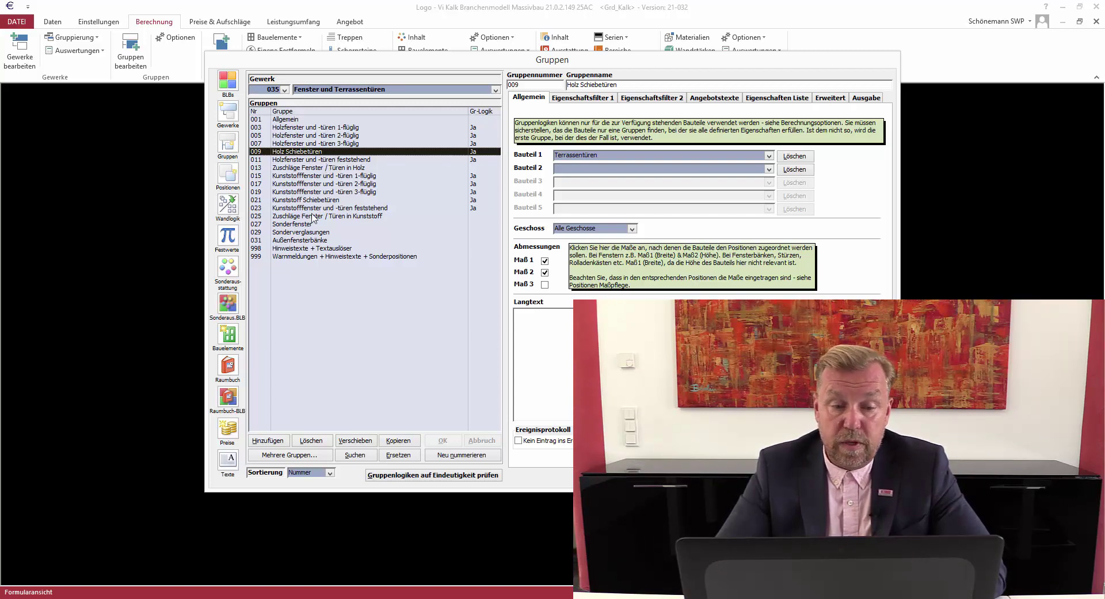
{"action": "left_click", "coordinate": [354, 177]}
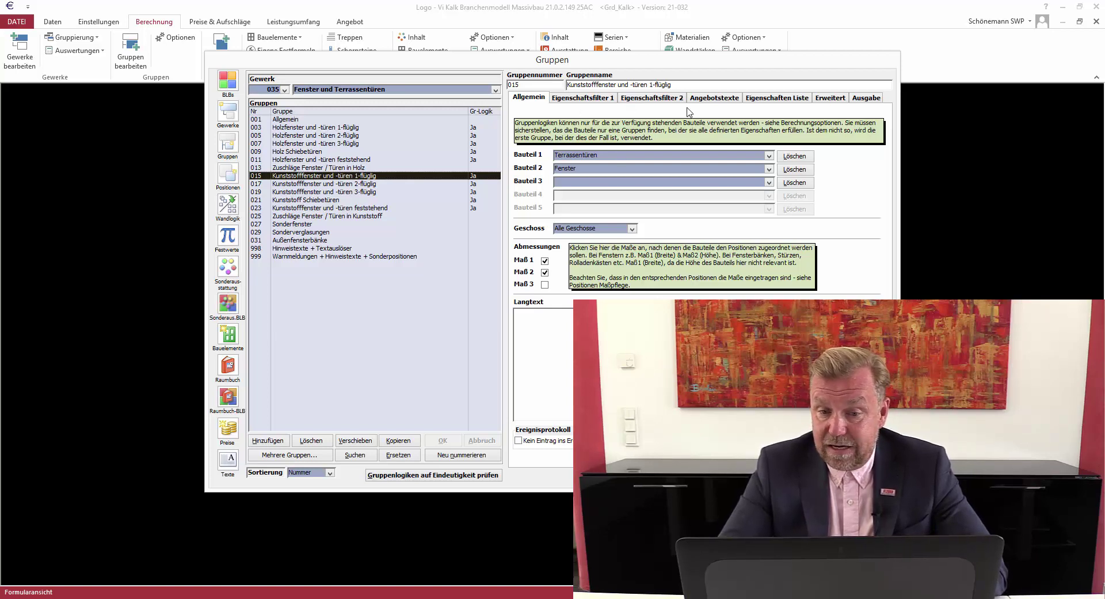
{"action": "left_click", "coordinate": [602, 100]}
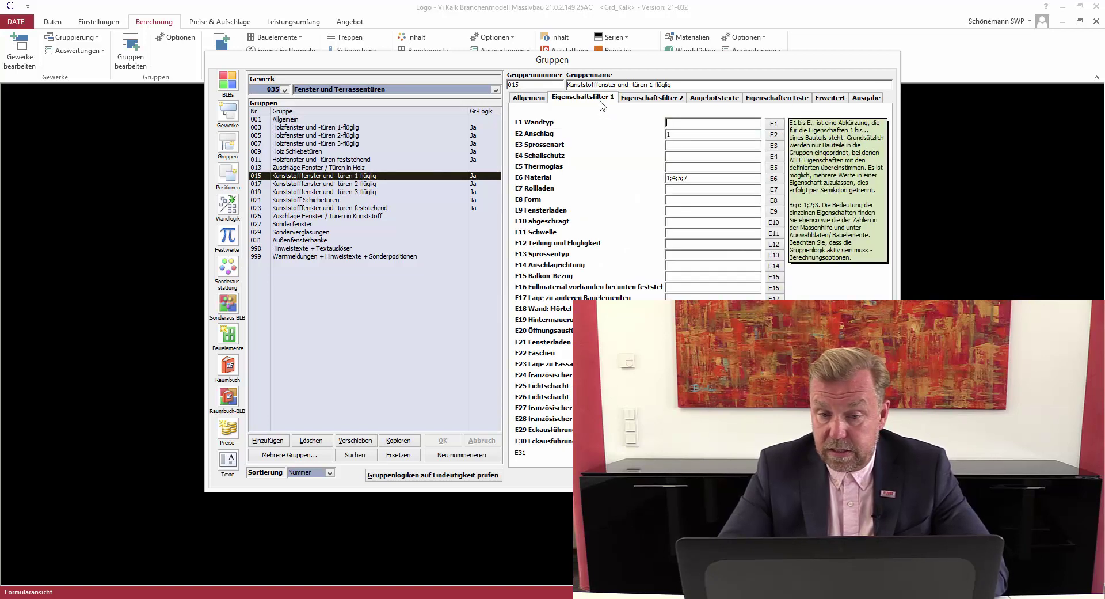
{"action": "left_click", "coordinate": [650, 99]}
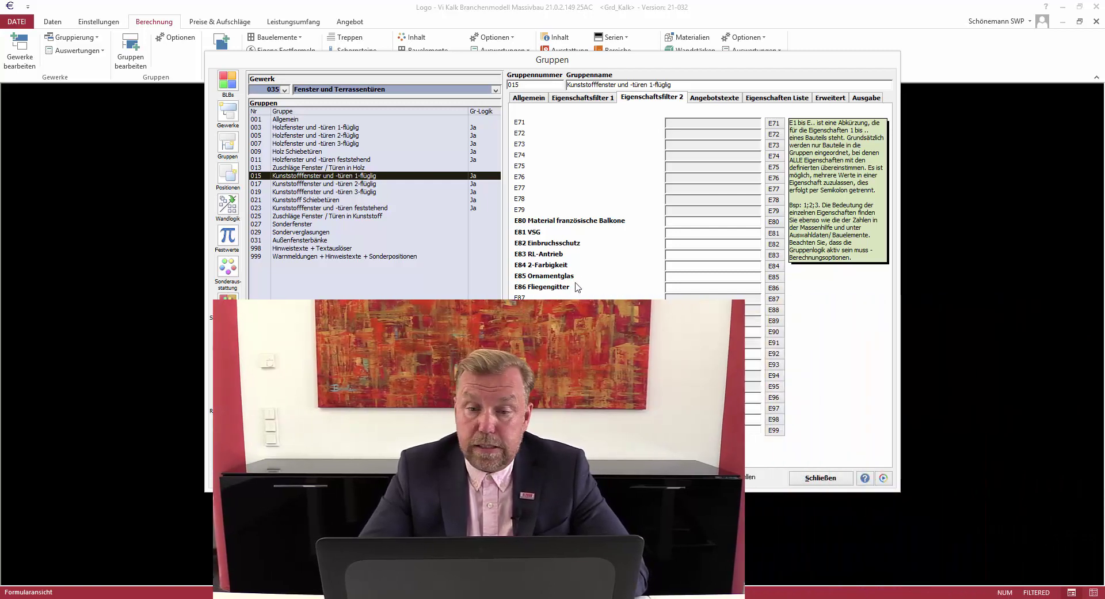
{"action": "left_click", "coordinate": [581, 98]}
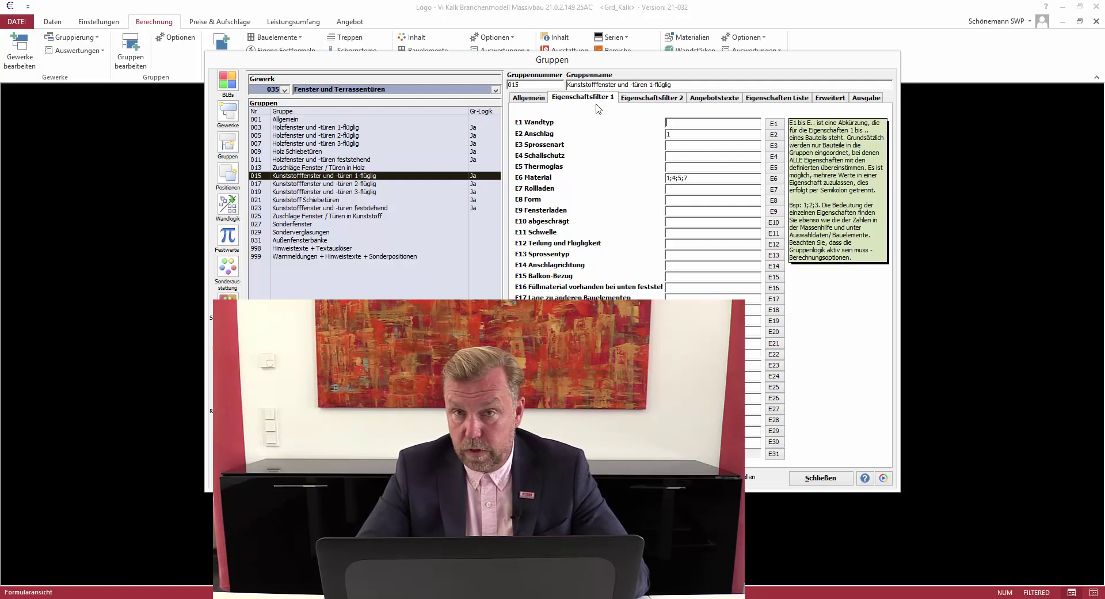
Compare the Anschlag and Material filter values of the 3-flüglig, sliding-door and 1-flüglig plastic groups with the 1-flüglig wood group
{"action": "left_click", "coordinate": [316, 192]}
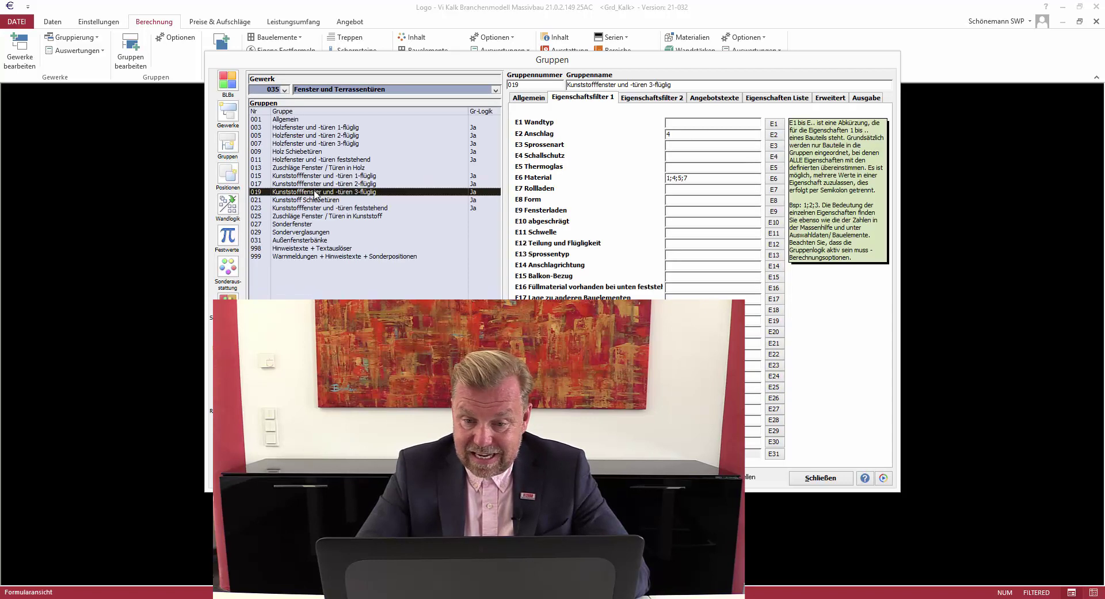
{"action": "left_click", "coordinate": [314, 200]}
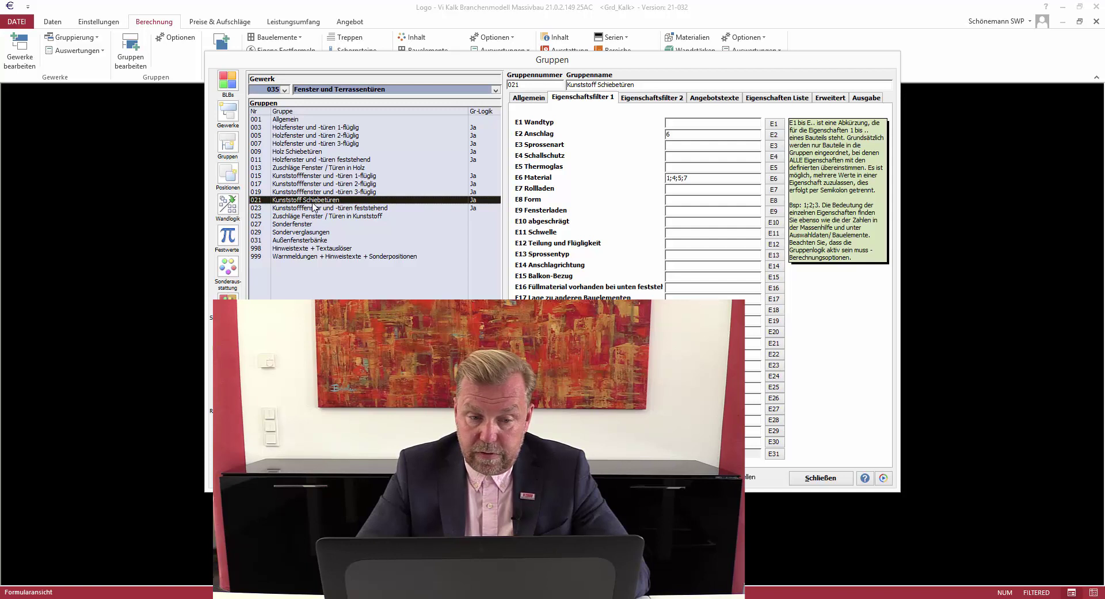
{"action": "left_click", "coordinate": [312, 193]}
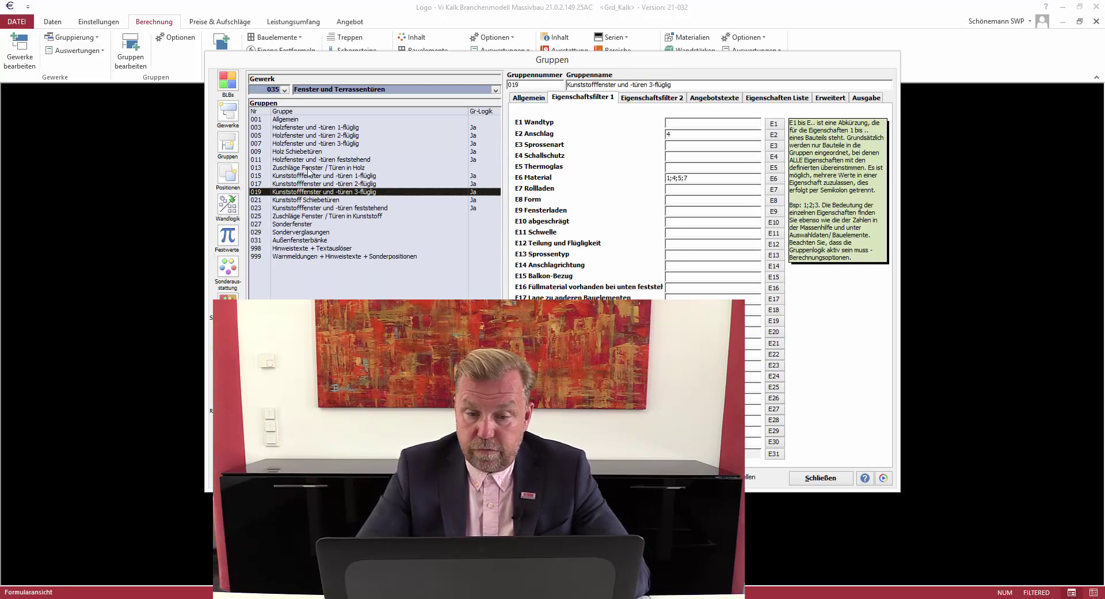
{"action": "left_click", "coordinate": [308, 175]}
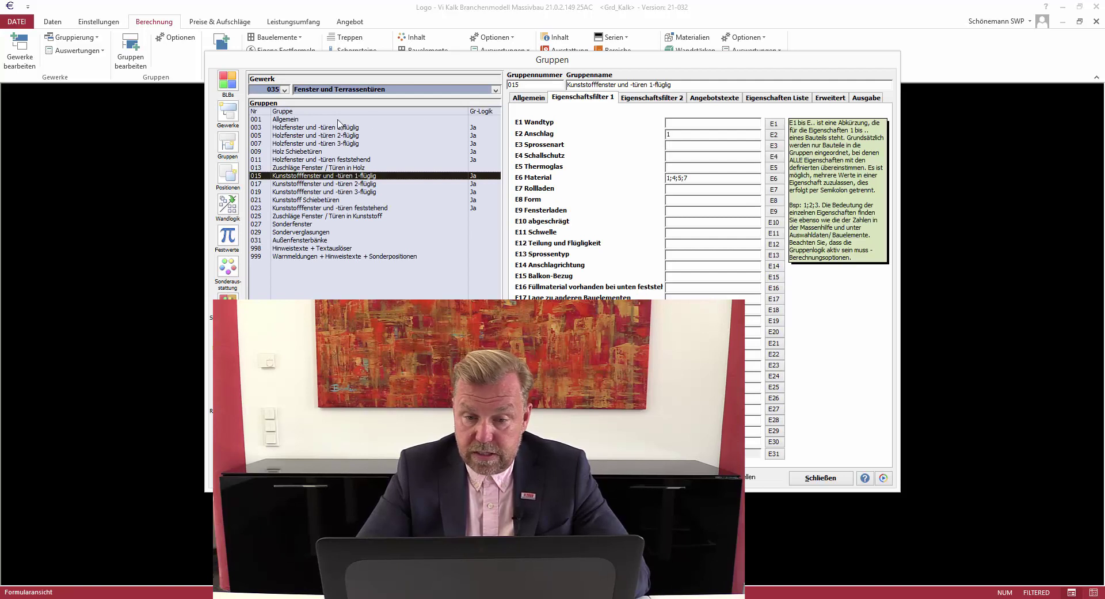
{"action": "left_click", "coordinate": [333, 130]}
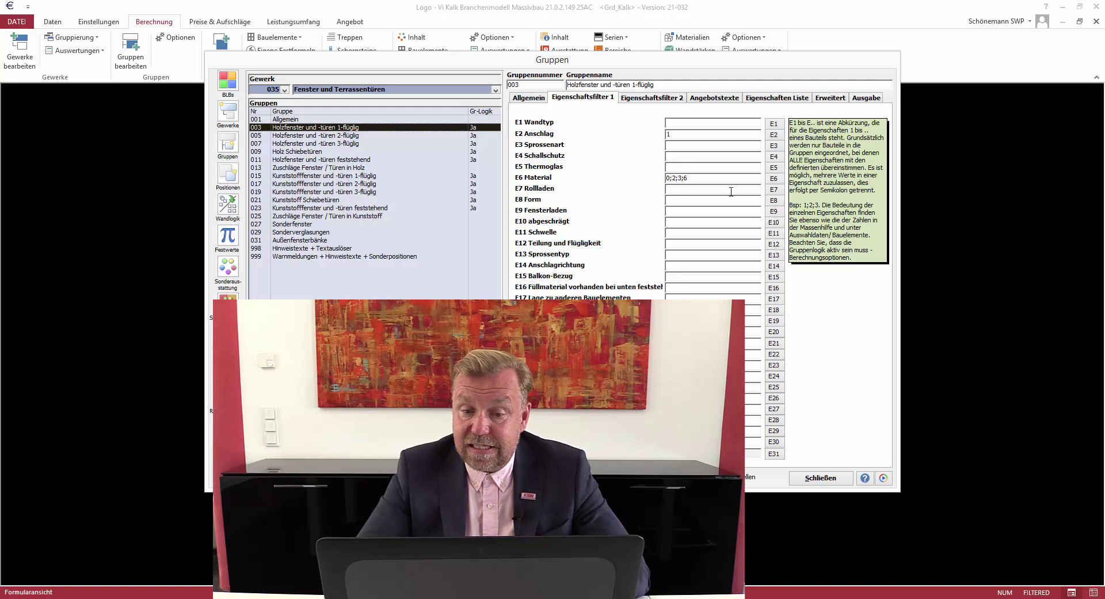
{"action": "left_click", "coordinate": [306, 176]}
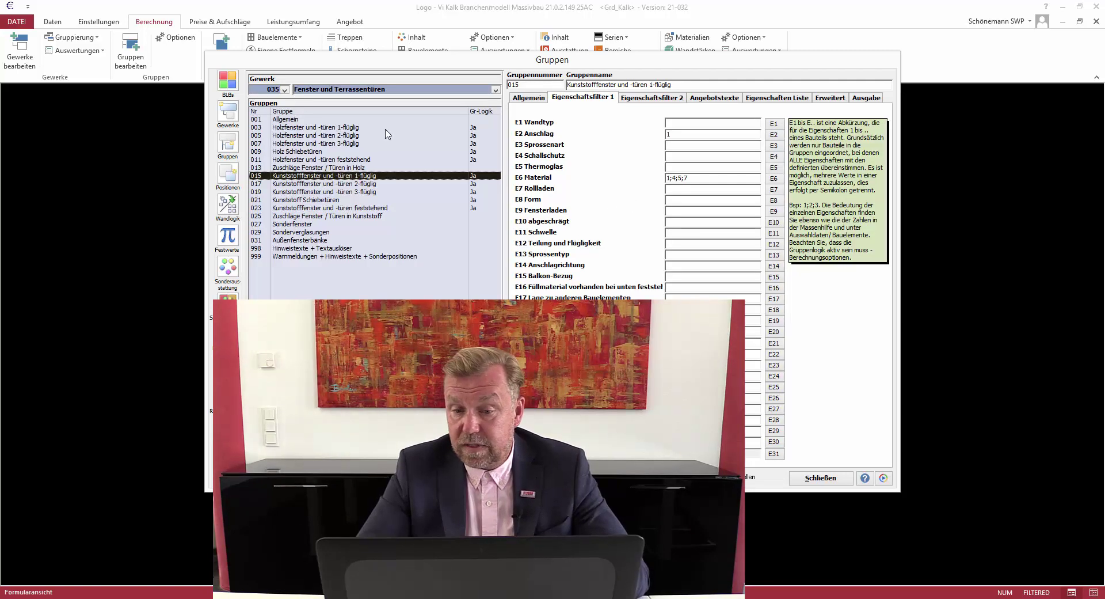
Check the Anschlag property values offered for the plastic window groups 1-flüglig and 2-flüglig
{"action": "left_click", "coordinate": [775, 136]}
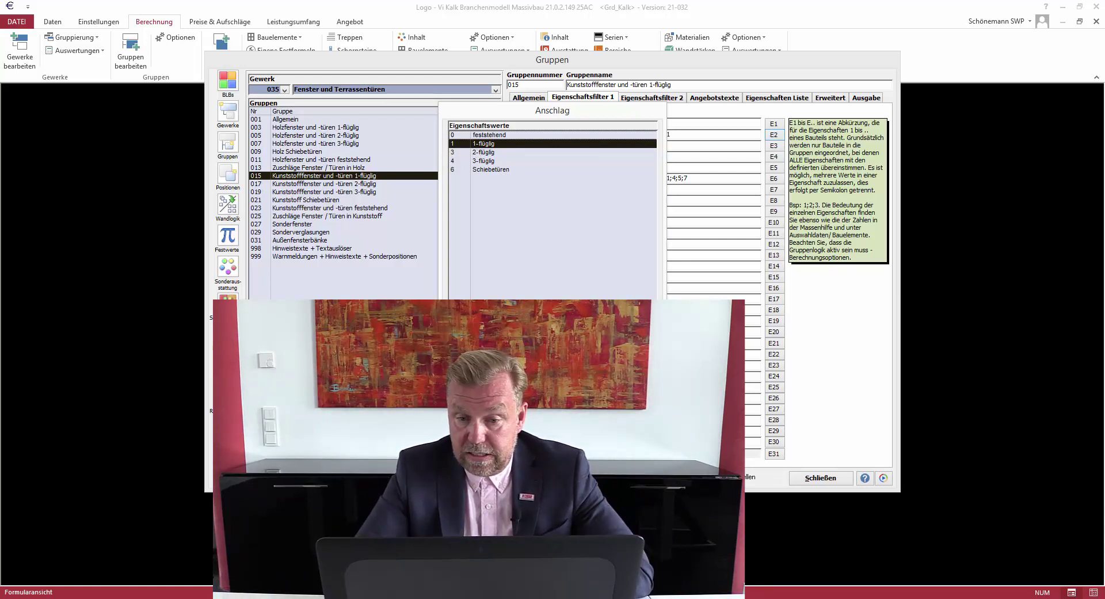
{"action": "left_click", "coordinate": [622, 144]}
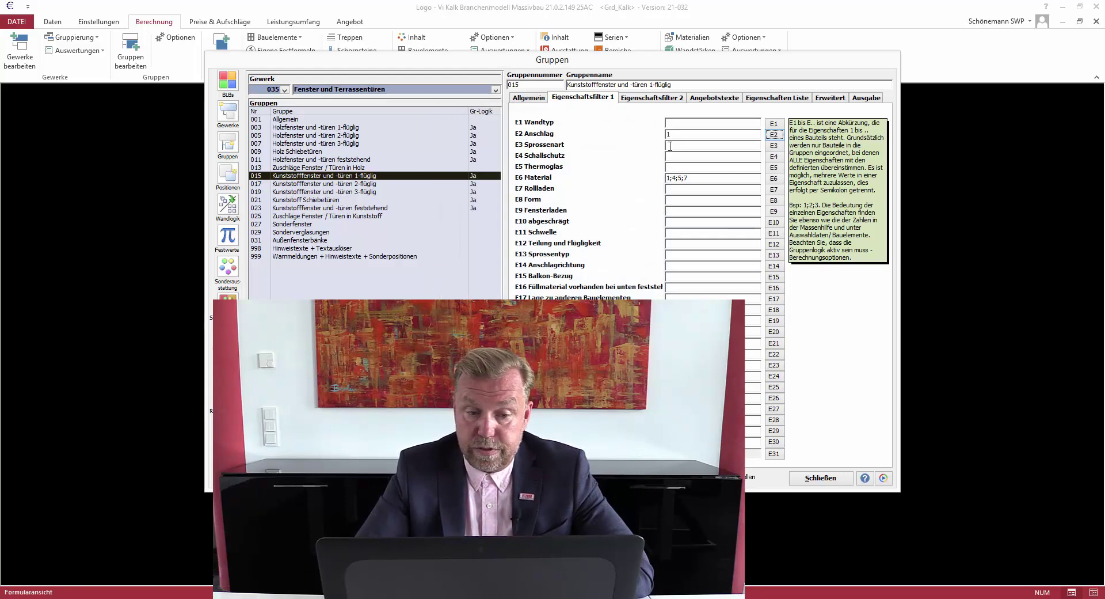
{"action": "left_click", "coordinate": [371, 184]}
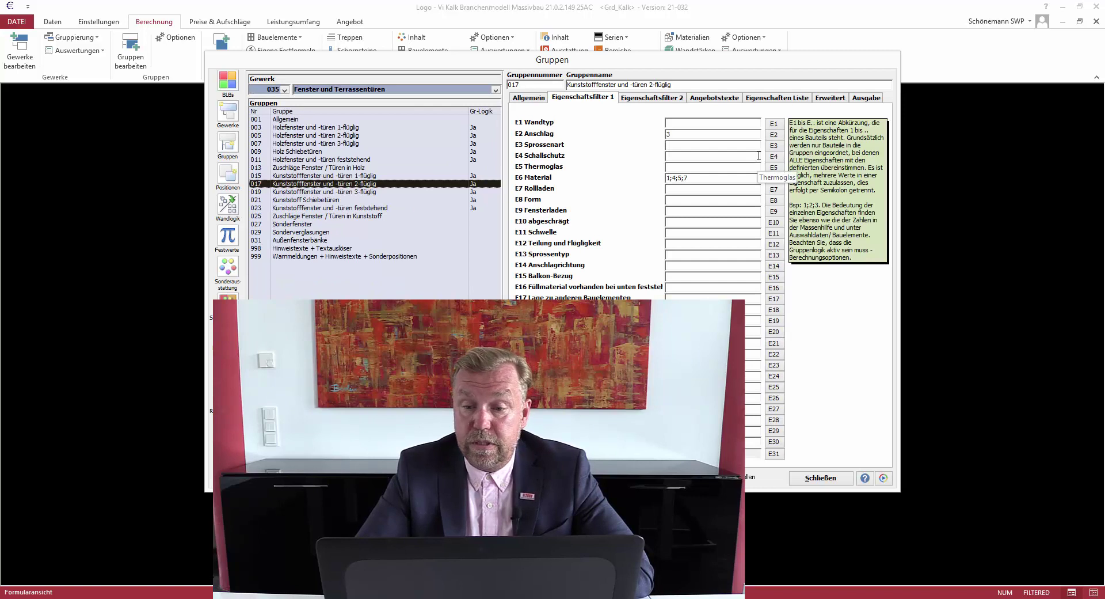
{"action": "left_click", "coordinate": [769, 135]}
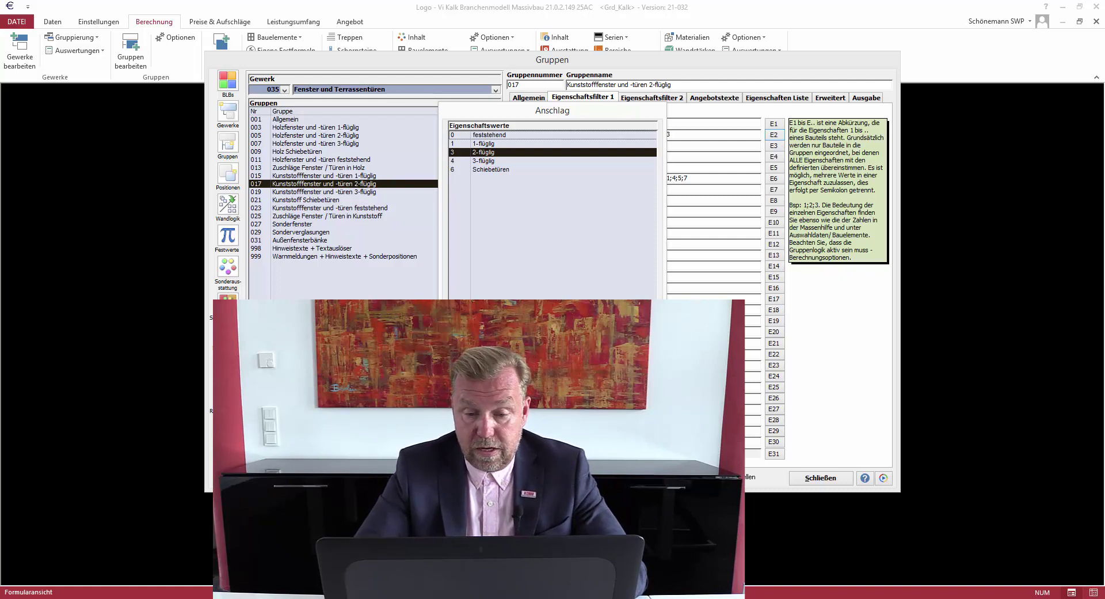
{"action": "key", "text": "Escape"}
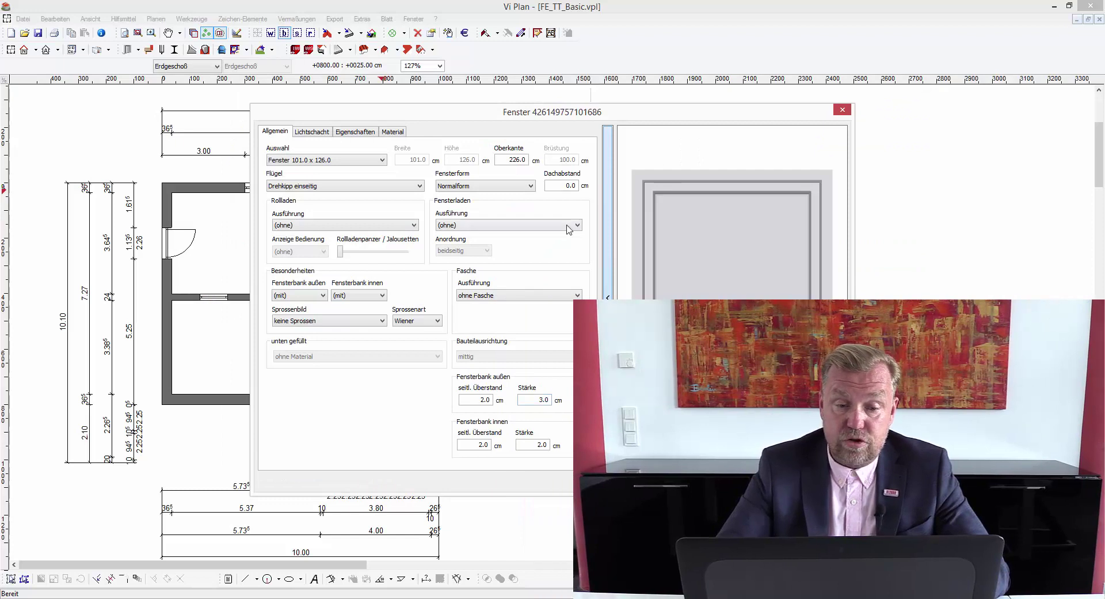
In Vi Plan, view the available Flügel types for the 101.0 x 126.0 window
{"action": "left_click", "coordinate": [393, 189]}
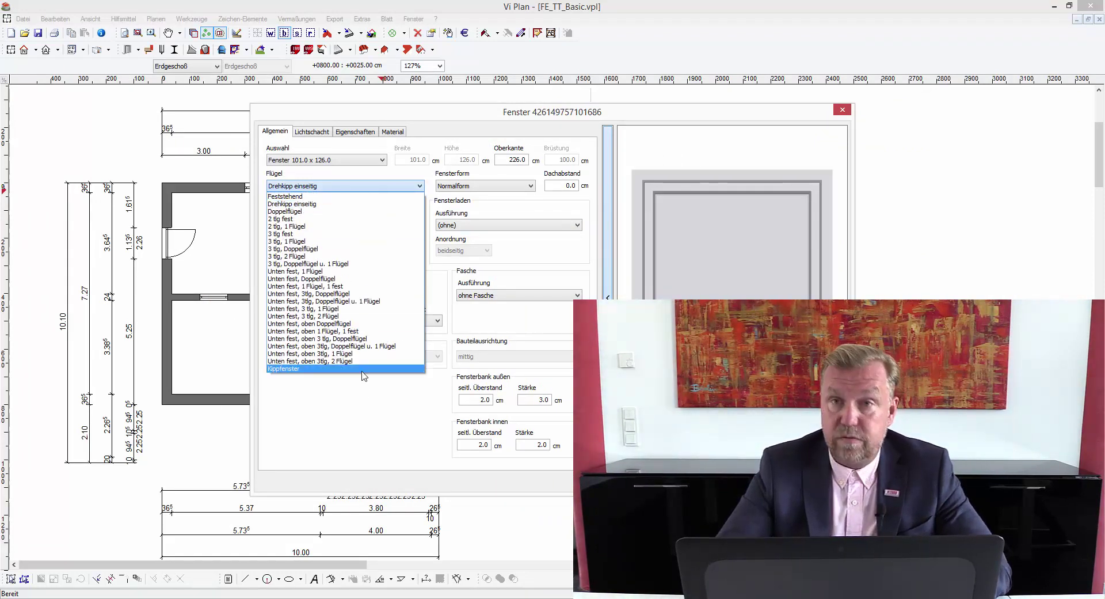